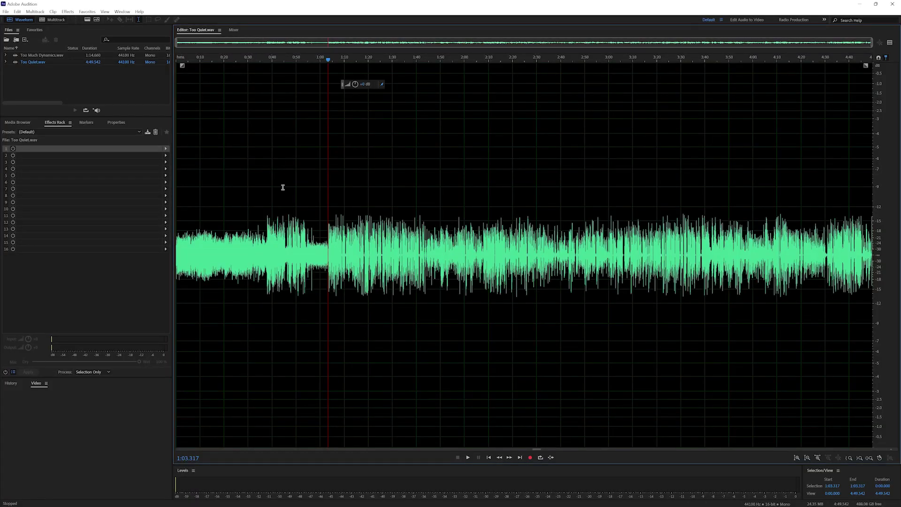
Launch the sonible smart:limit VST3 dynamics effect on Too Quiet.wav from the Effects menu
{"action": "left_click", "coordinate": [68, 12]}
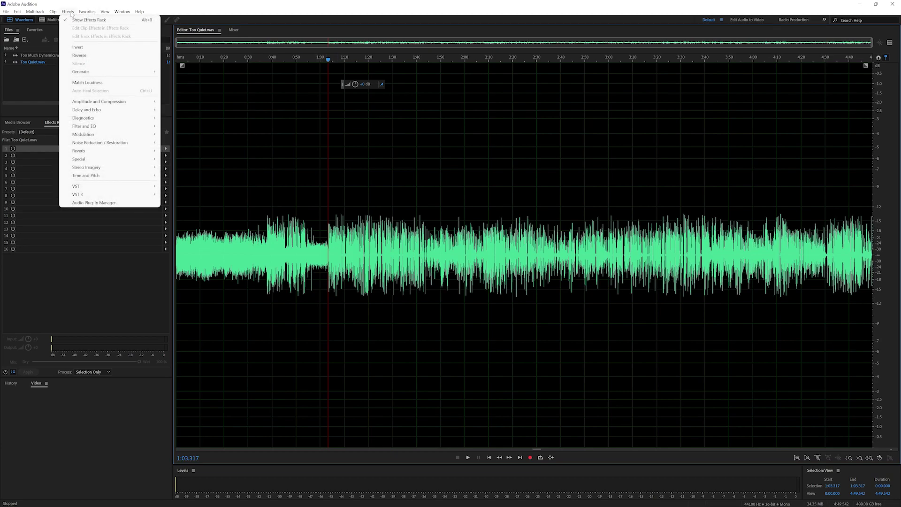
{"action": "mouse_move", "coordinate": [147, 195]}
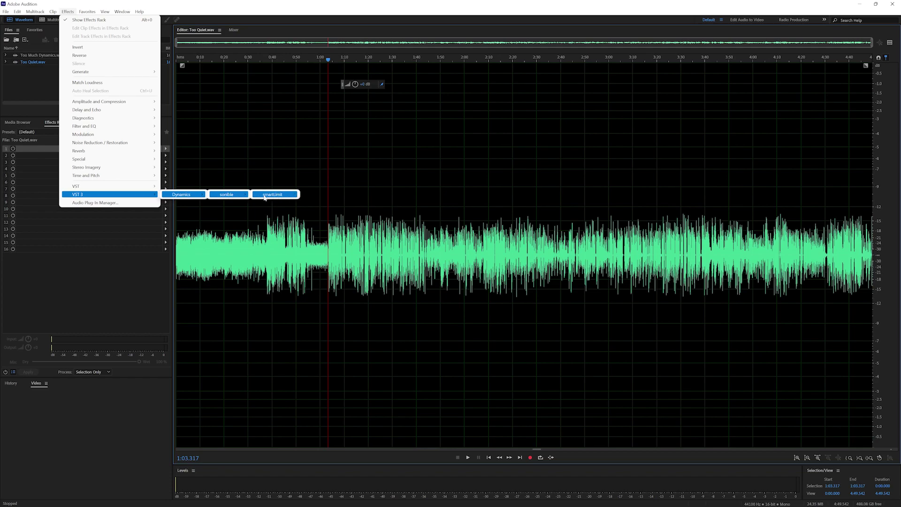
{"action": "left_click", "coordinate": [265, 195]}
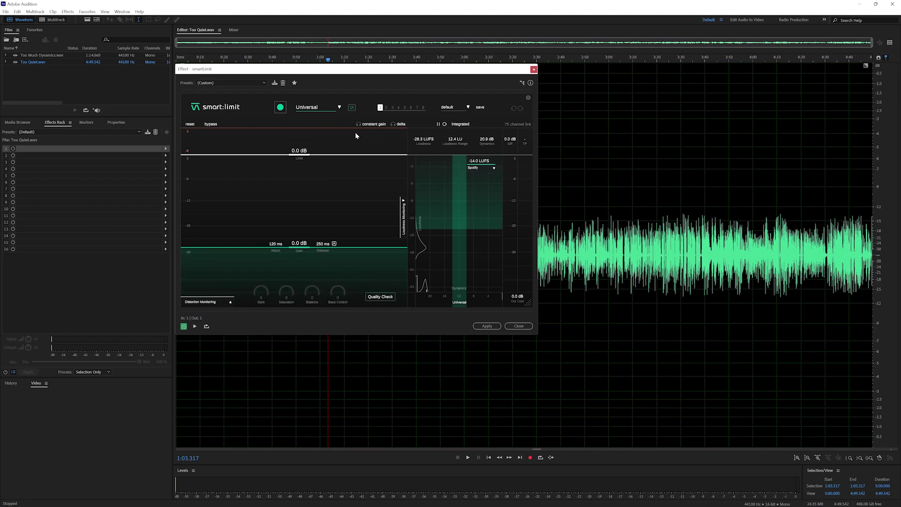
Choose the Speech profile and let smart:limit learn 11.2 dB gain and a −1.0 dB limit during playback
{"action": "left_click", "coordinate": [317, 109]}
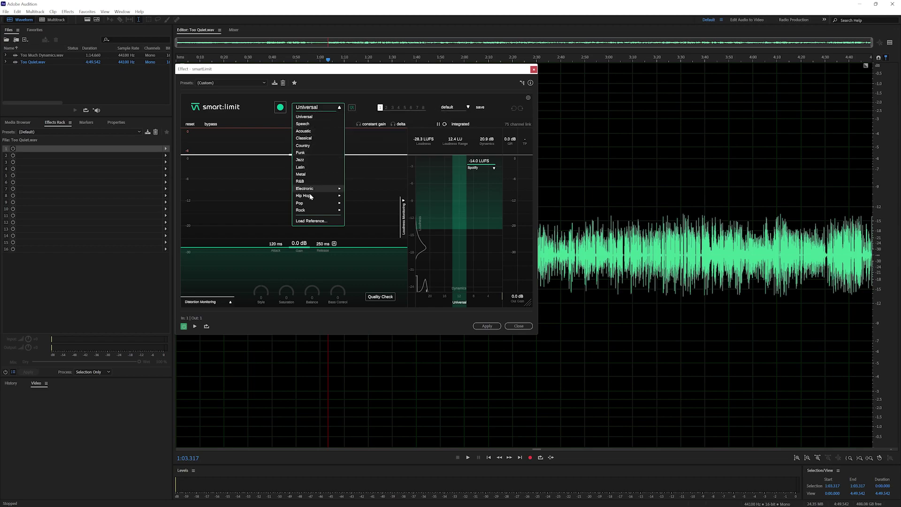
{"action": "left_click", "coordinate": [303, 124]}
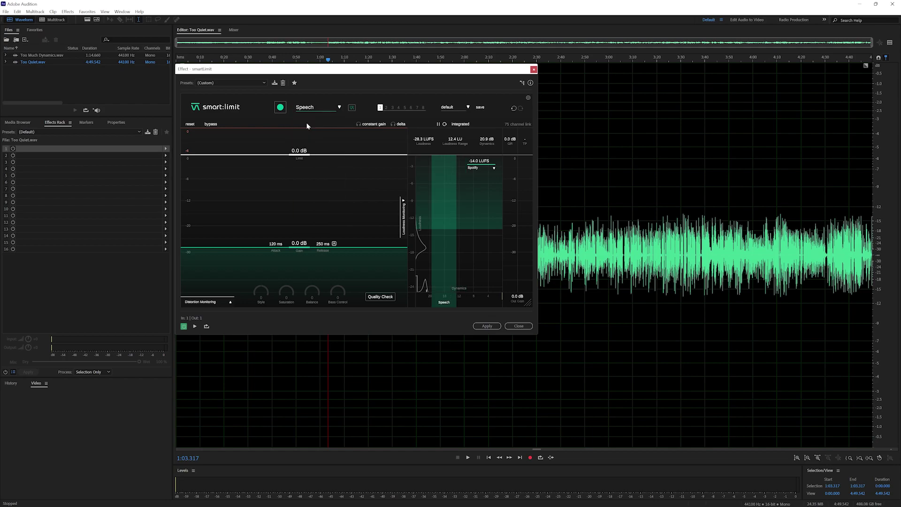
{"action": "left_click", "coordinate": [280, 108]}
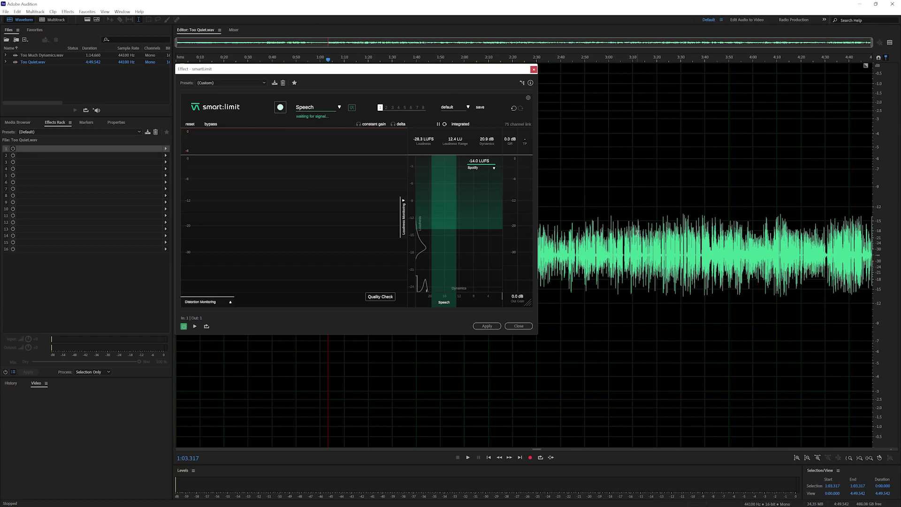
{"action": "key", "text": "space"}
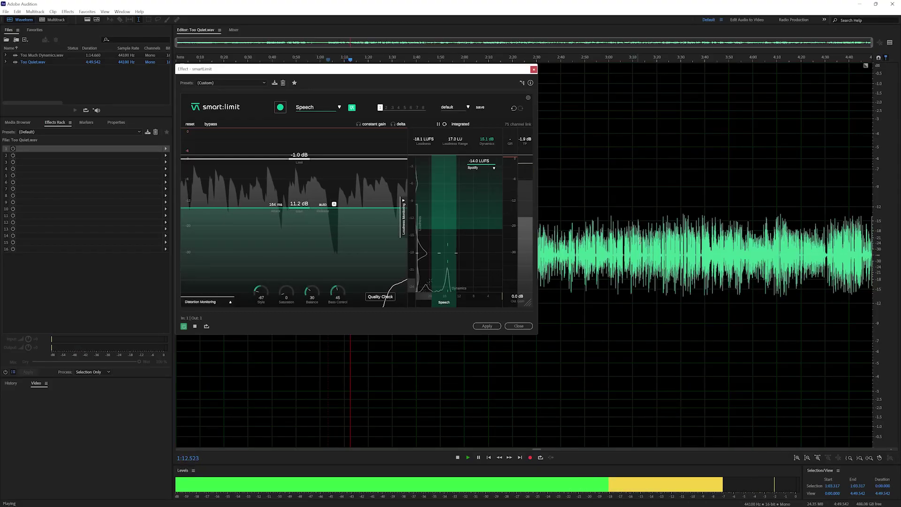
{"action": "key", "text": "space"}
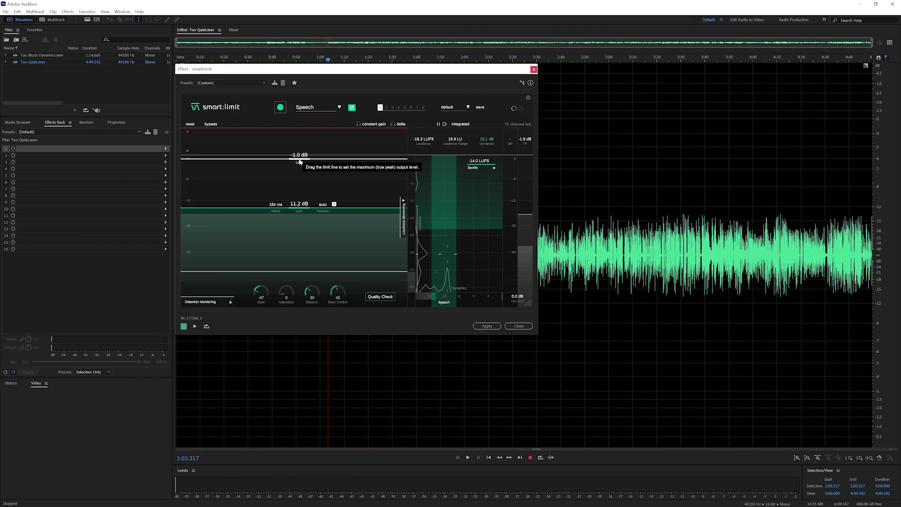
Switch the loudness target to Apple Podcast at −16.0 LUFS and preview the result
{"action": "left_click", "coordinate": [472, 168]}
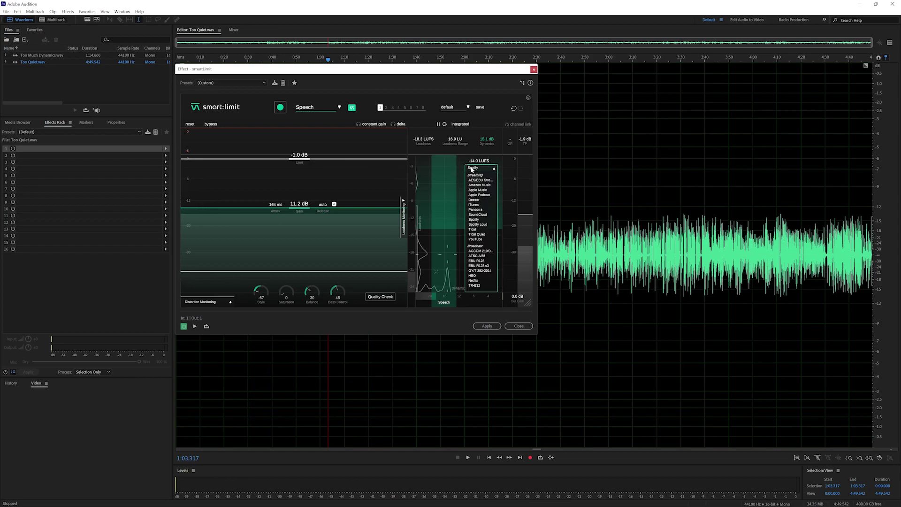
{"action": "left_click", "coordinate": [480, 195]}
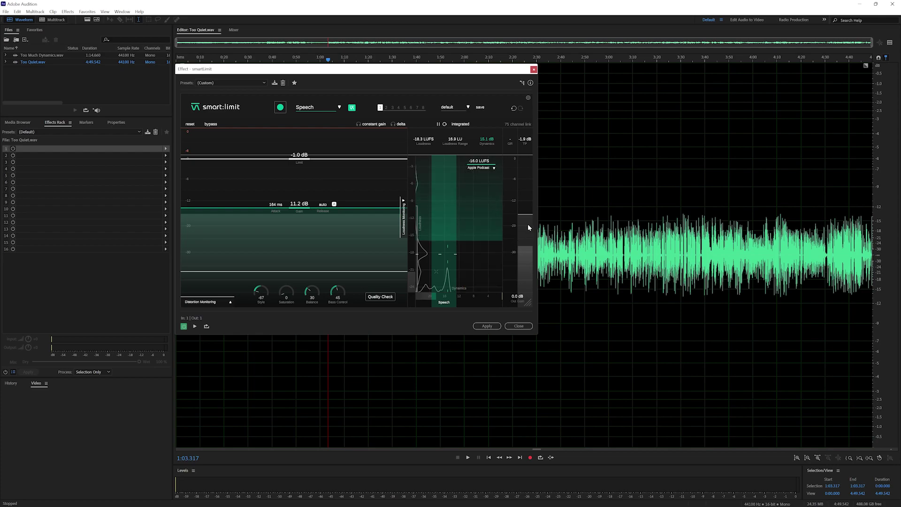
{"action": "key", "text": "space"}
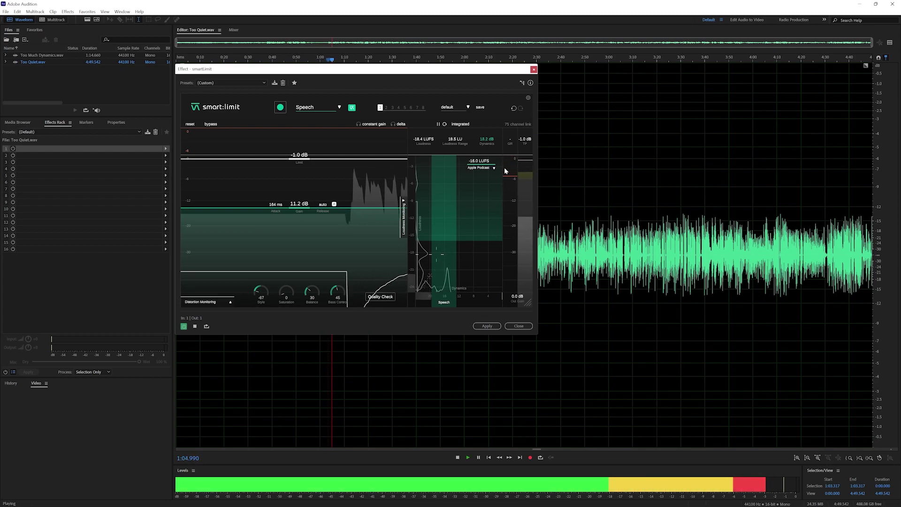
{"action": "key", "text": "space"}
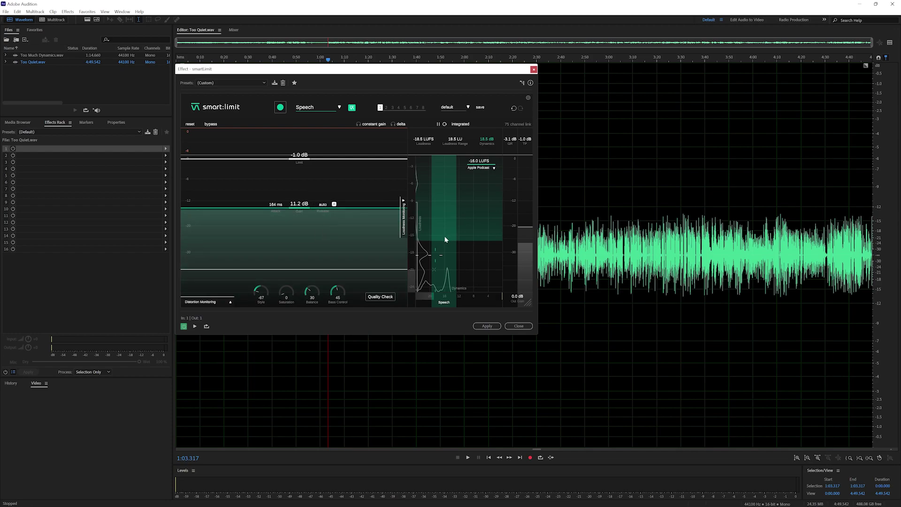
Raise the smart:limit gain to 12.8 dB while previewing playback
{"action": "key", "text": "space"}
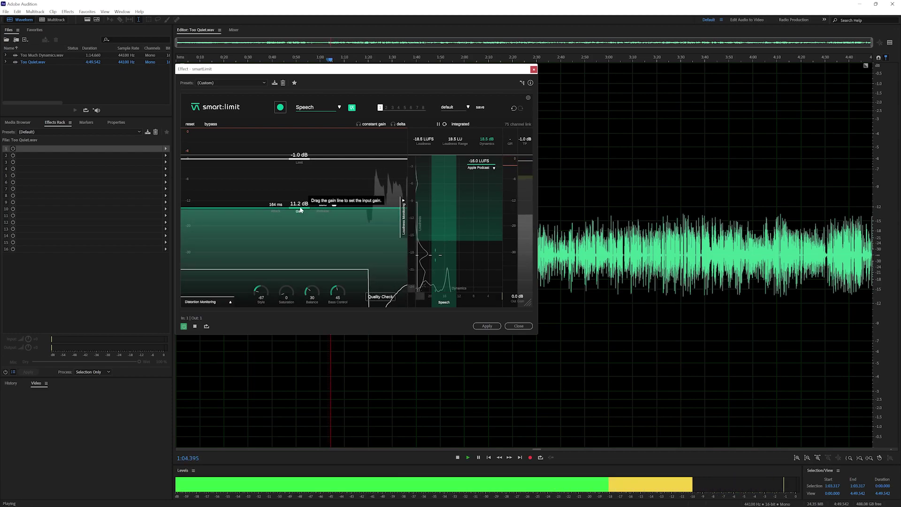
{"action": "left_click_drag", "start_coordinate": [300, 210], "coordinate": [301, 208]}
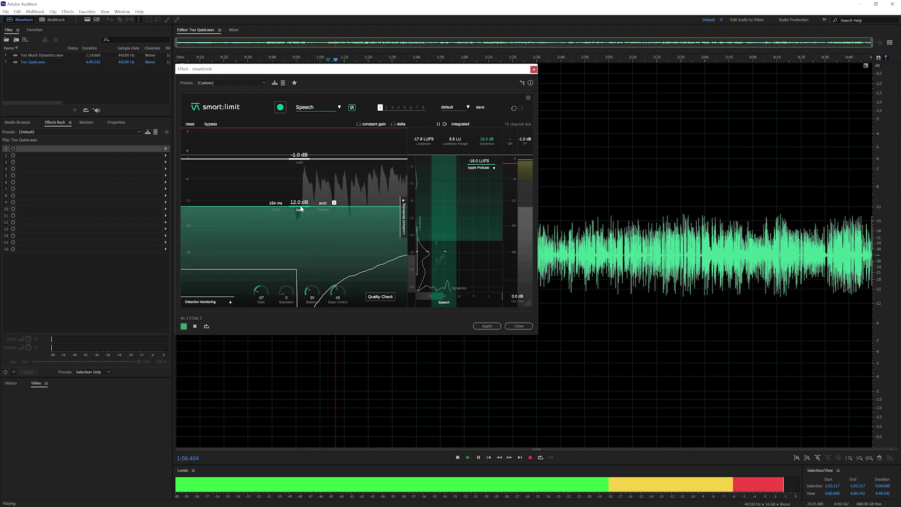
{"action": "key", "text": "space"}
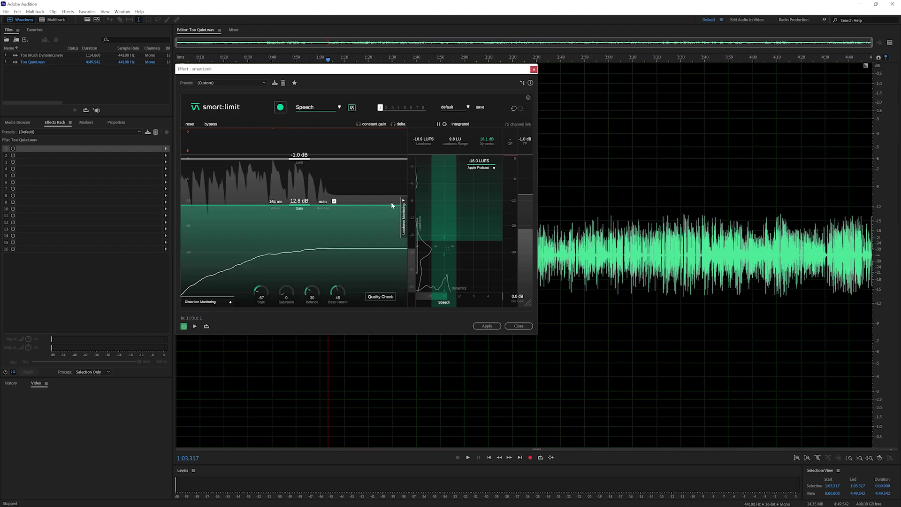
Run Quality Check with playback, confirming −16.0 LUFS loudness and all checks passing
{"action": "left_click", "coordinate": [379, 297]}
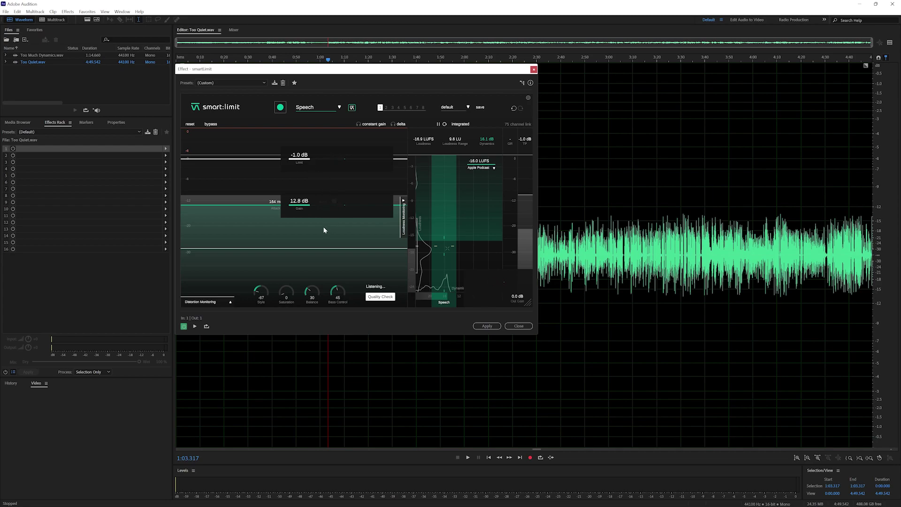
{"action": "key", "text": "space"}
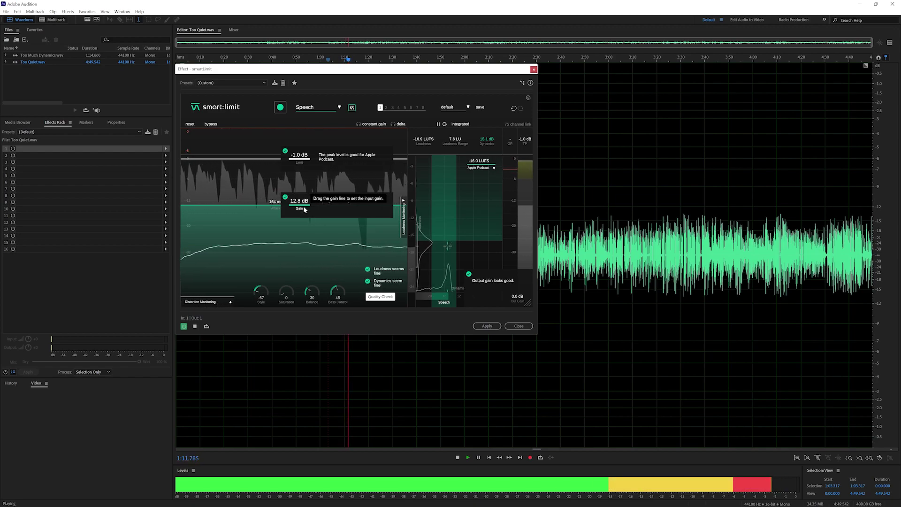
{"action": "key", "text": "space"}
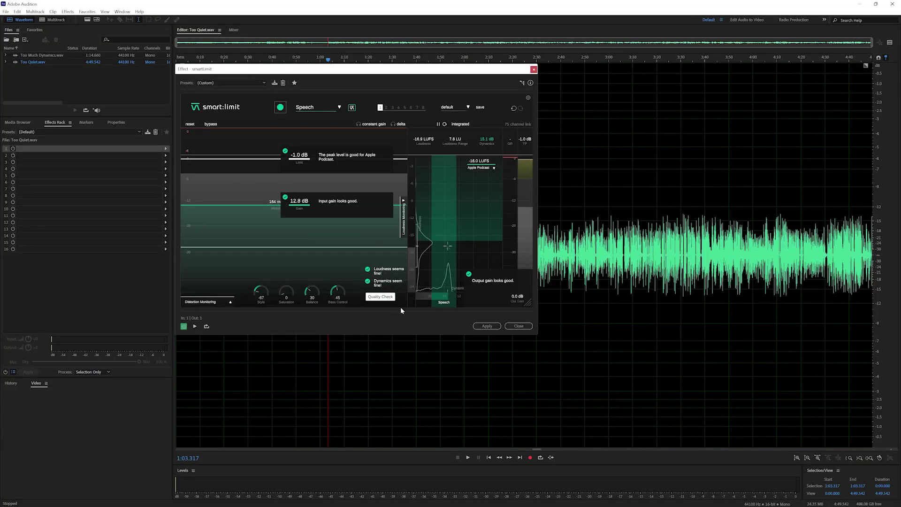
Apply smart:limit to Too Quiet.wav
{"action": "left_click", "coordinate": [498, 328]}
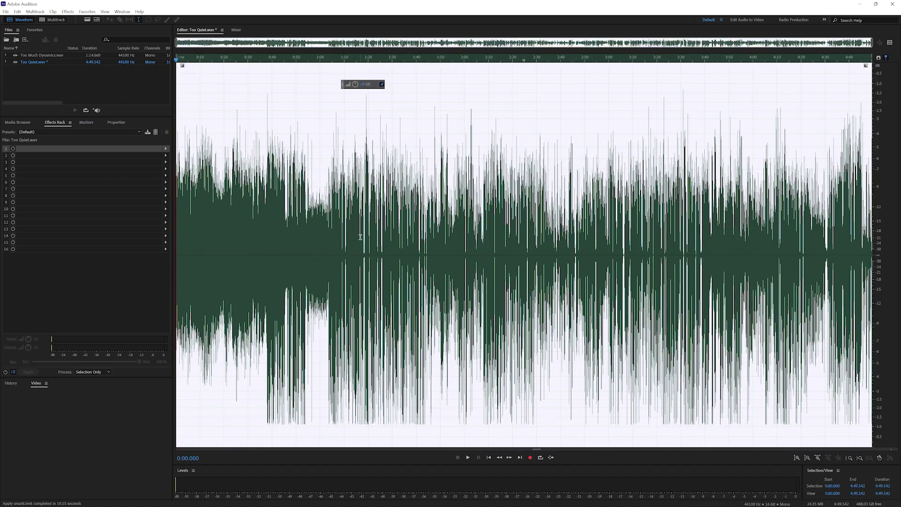
Deselect the waveform to view the boosted Too Quiet.wav result
{"action": "left_click", "coordinate": [361, 237]}
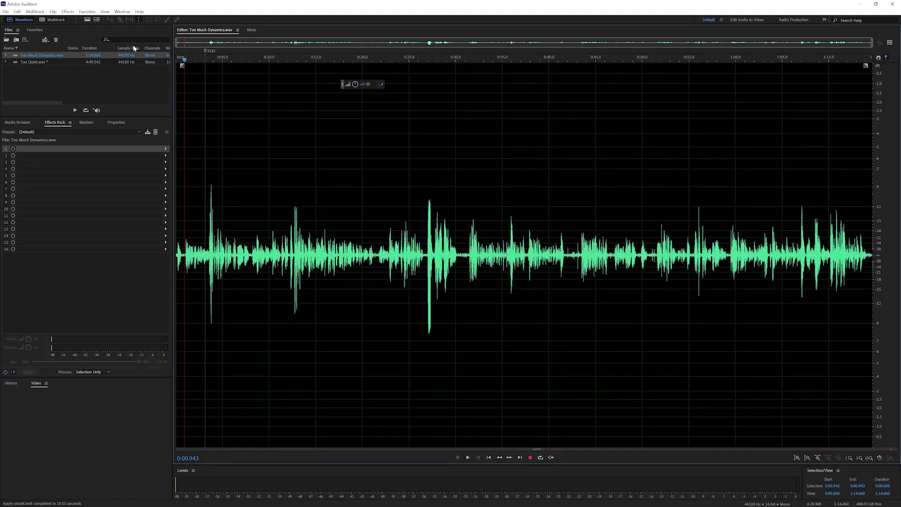
Open smart:limit on Too Much Dynamics.wav, reset to Default, and choose Speech with Apple Podcast −16.0 LUFS target
{"action": "left_click", "coordinate": [68, 12]}
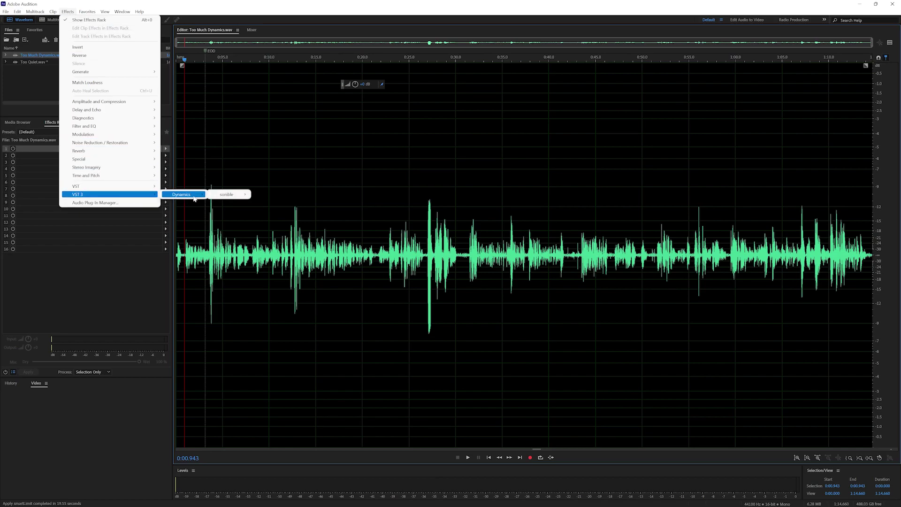
{"action": "left_click", "coordinate": [273, 194]}
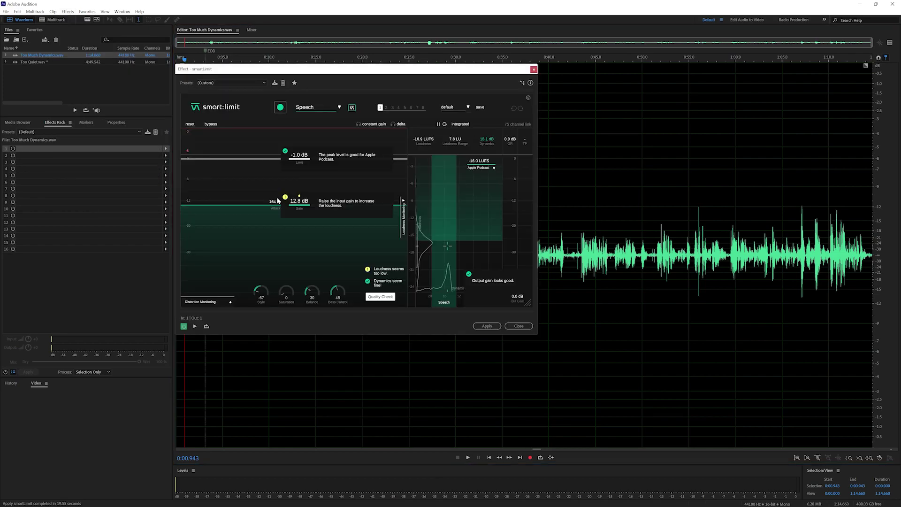
{"action": "left_click", "coordinate": [236, 91]}
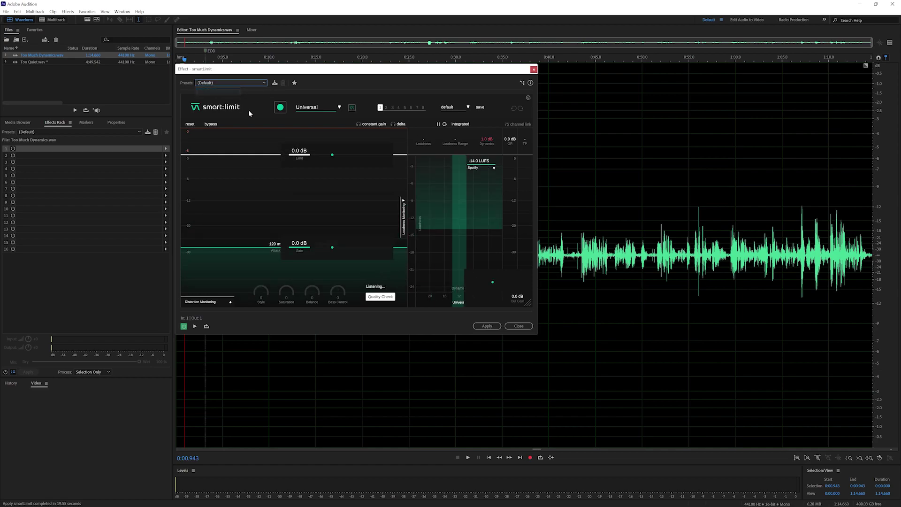
{"action": "left_click", "coordinate": [314, 109]}
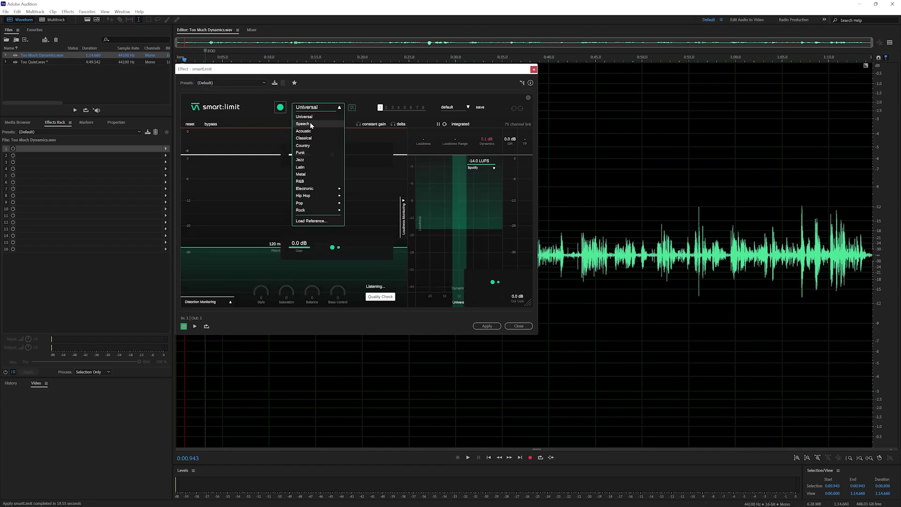
{"action": "left_click", "coordinate": [303, 123]}
{"action": "left_click", "coordinate": [480, 169]}
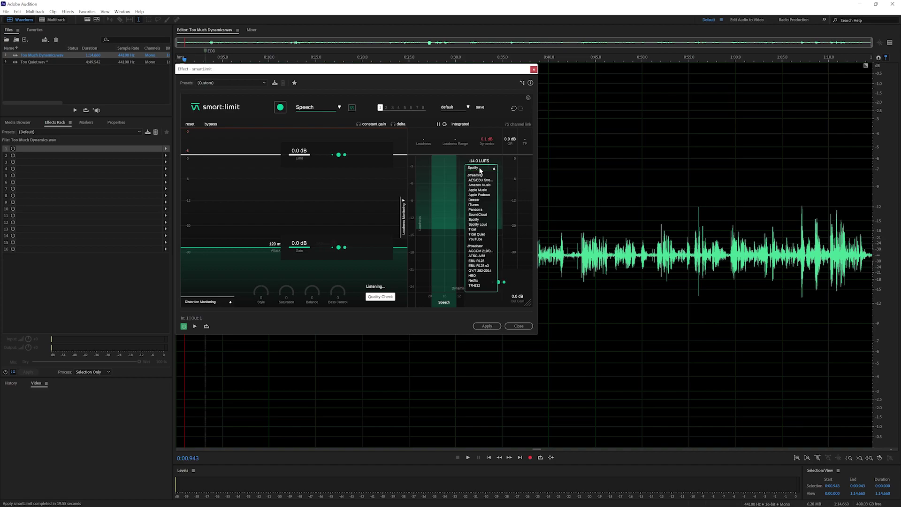
{"action": "left_click", "coordinate": [485, 195]}
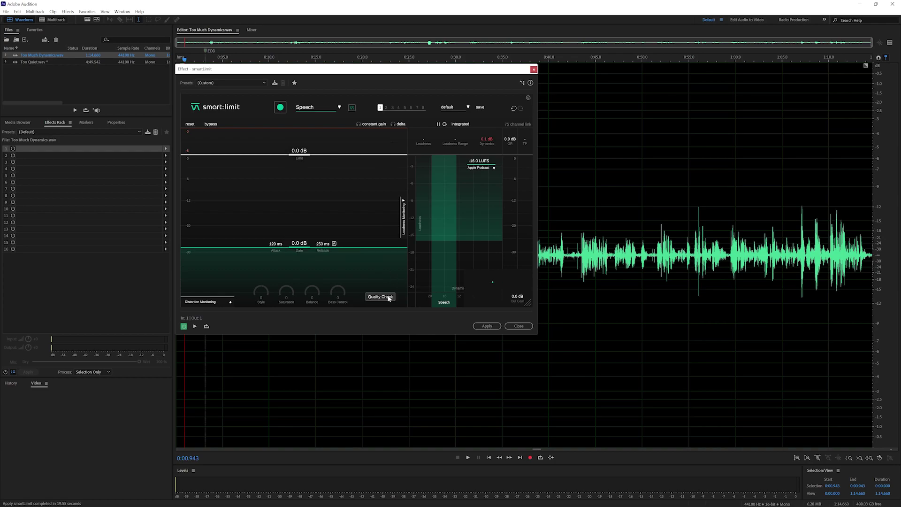
Let smart:limit learn from Too Much Dynamics.wav playback, arriving at 12.8 dB gain and −1.0 dB limit
{"action": "left_click", "coordinate": [280, 108]}
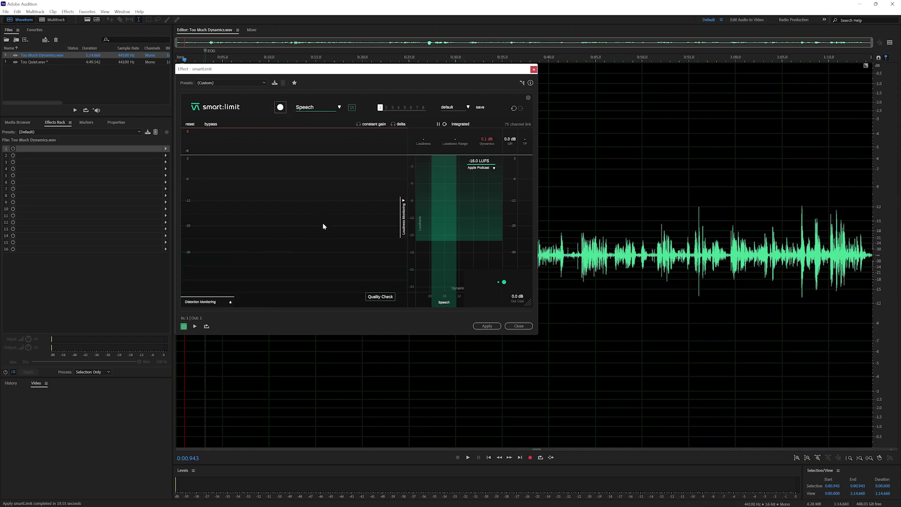
{"action": "key", "text": "space"}
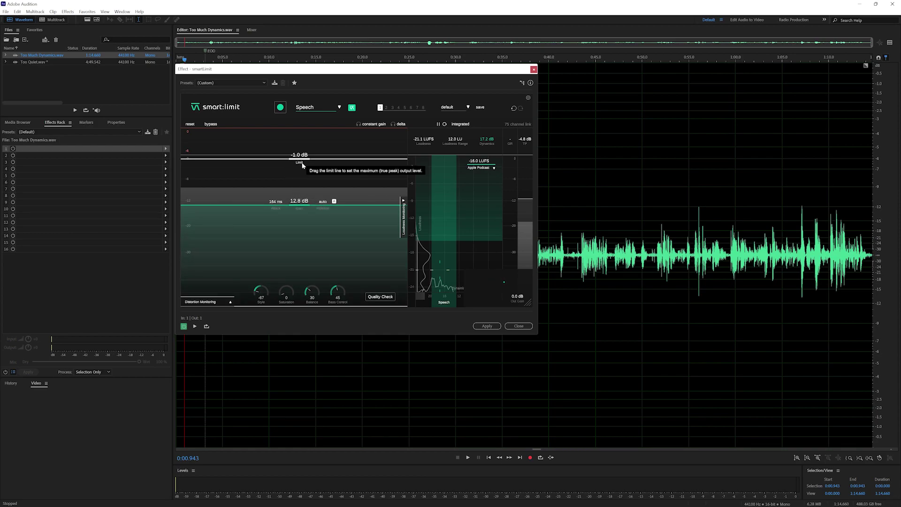
{"action": "key", "text": "space"}
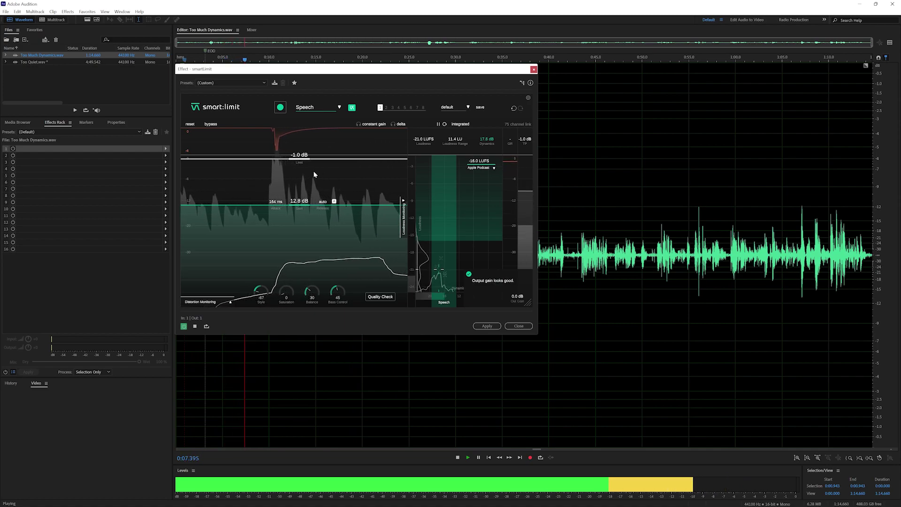
{"action": "key", "text": "space"}
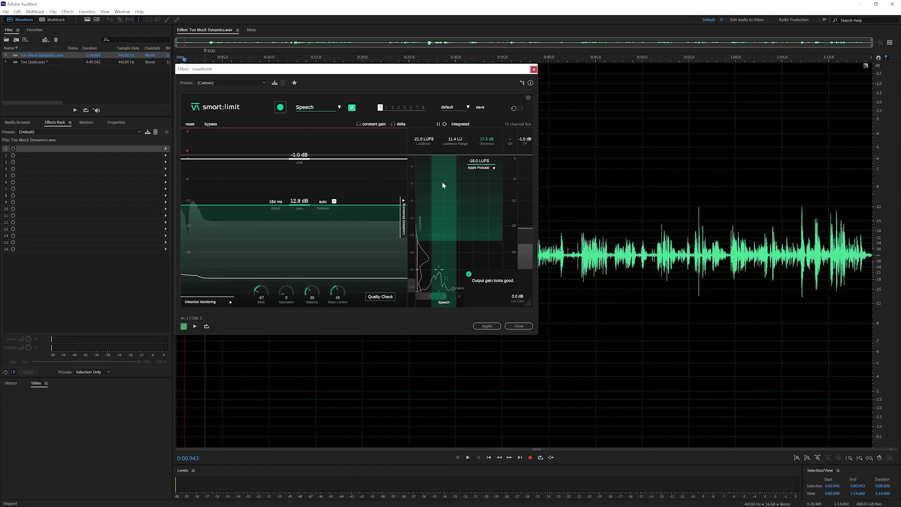
Run Quality Check and drag the gain up to 18.8 dB during preview so all checks pass
{"action": "left_click", "coordinate": [376, 298]}
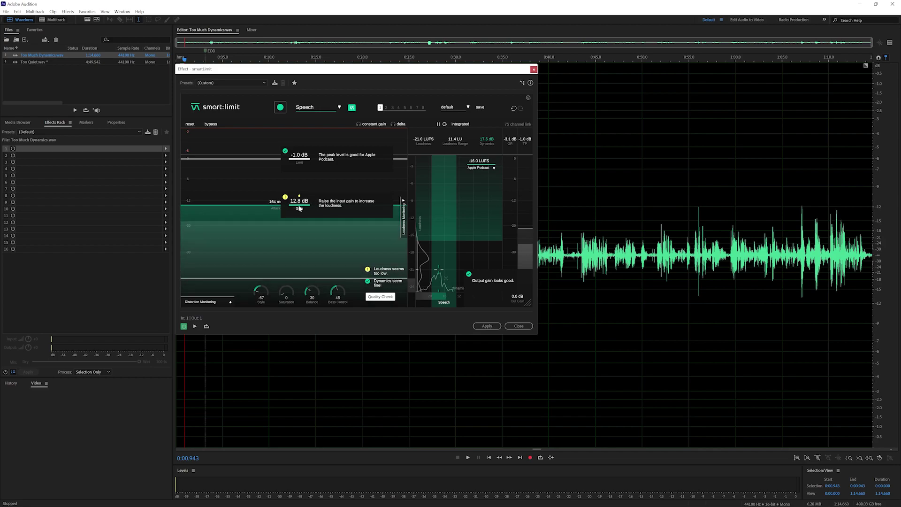
{"action": "key", "text": "space"}
{"action": "left_click_drag", "start_coordinate": [299, 208], "coordinate": [297, 200]}
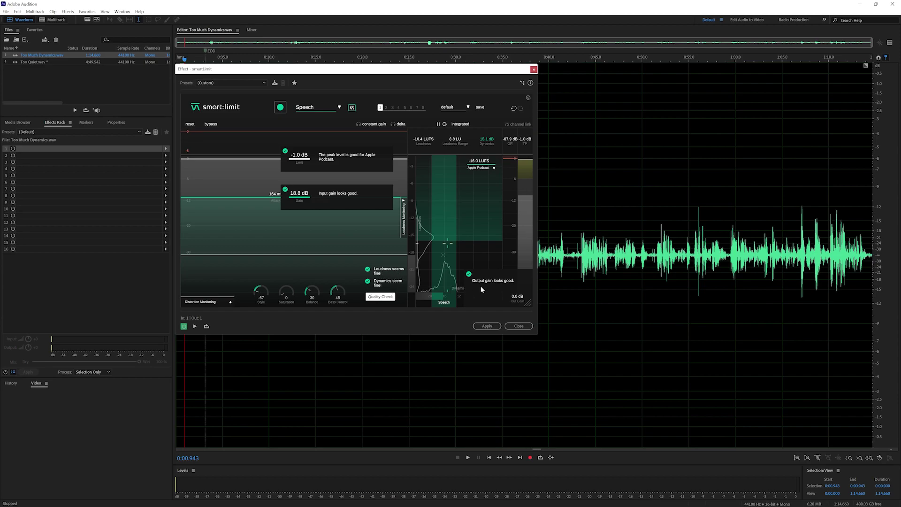
Apply smart:limit to Too Much Dynamics.wav and deselect to view the evened waveform
{"action": "left_click", "coordinate": [488, 326]}
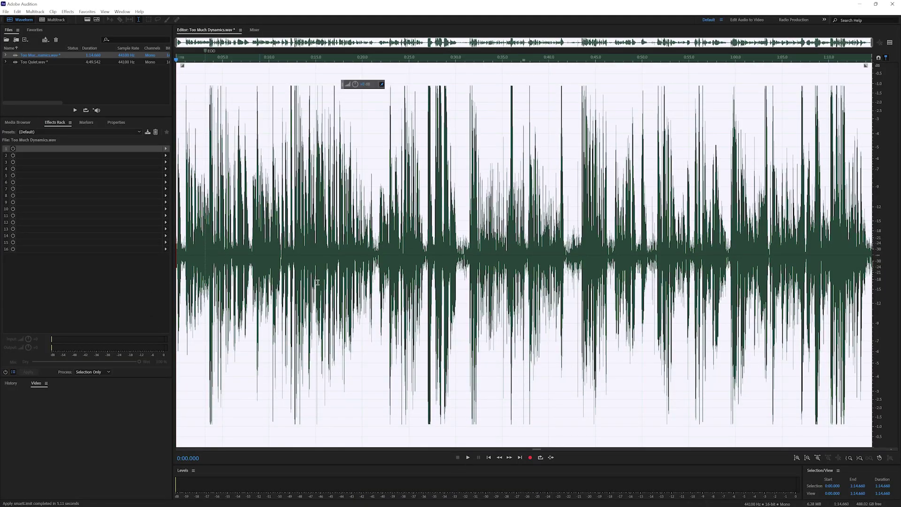
{"action": "left_click", "coordinate": [402, 295]}
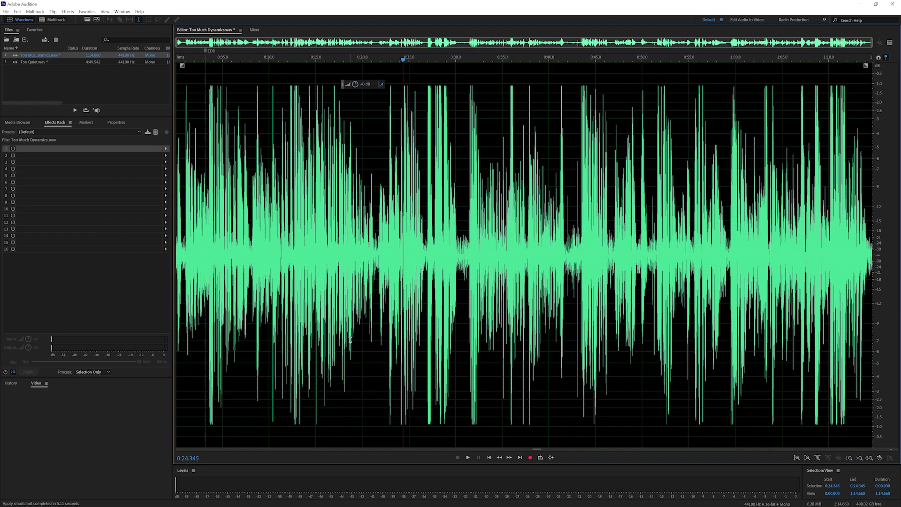